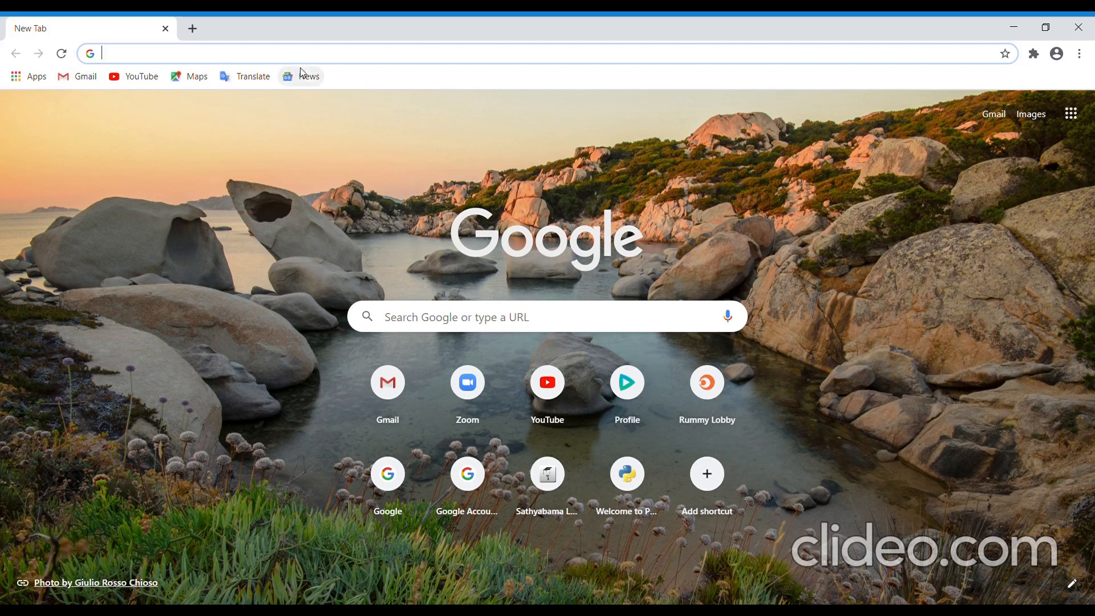
Step: Go to python.org in the browser and open its downloads page listing all releases
click(323, 54)
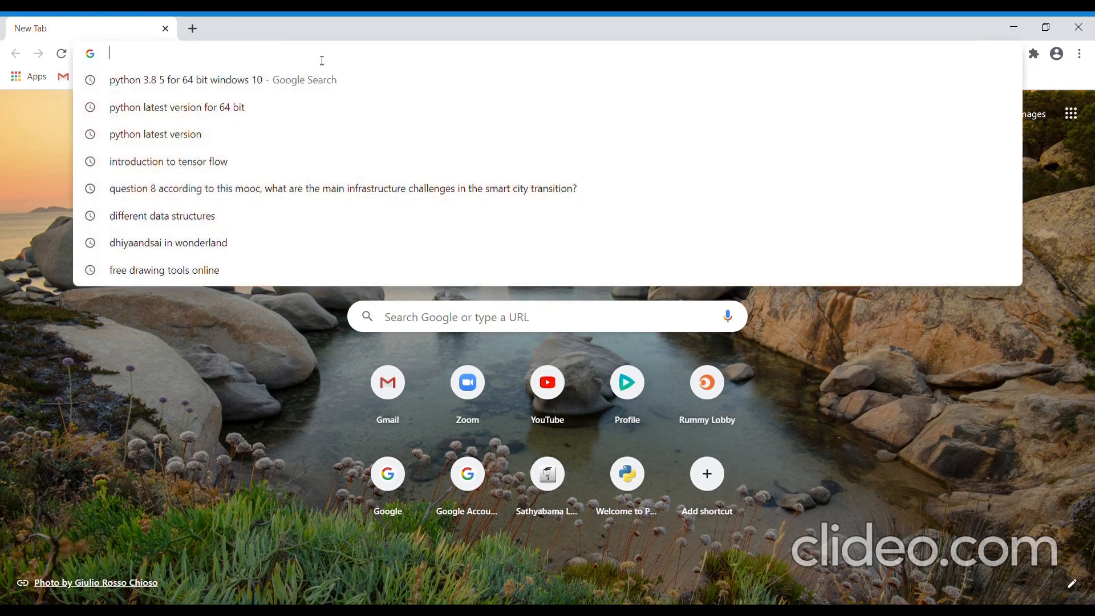
text(pyth)
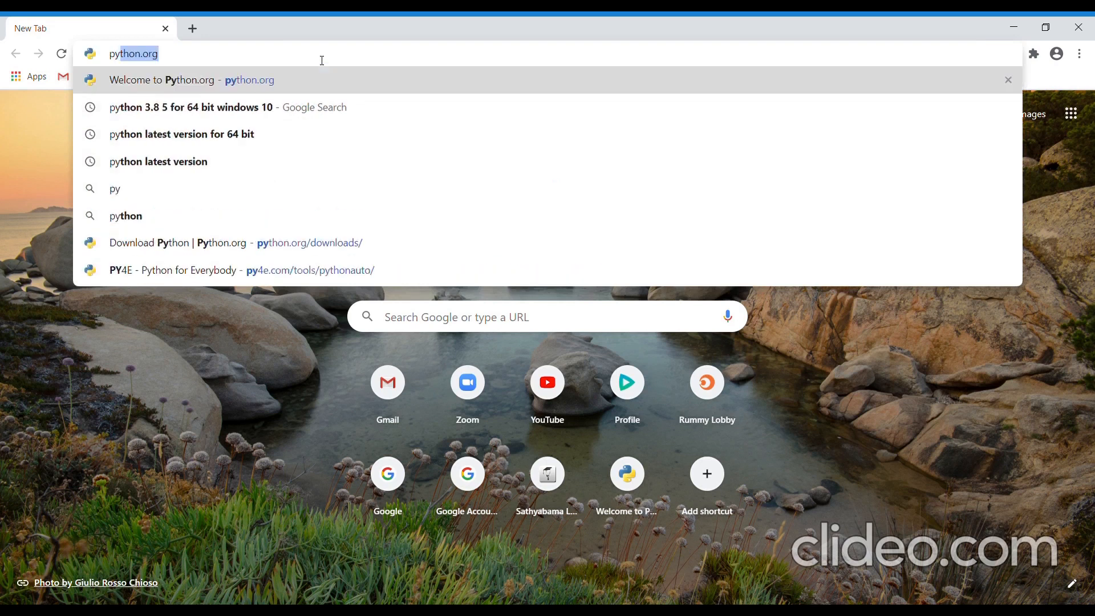
text(on)
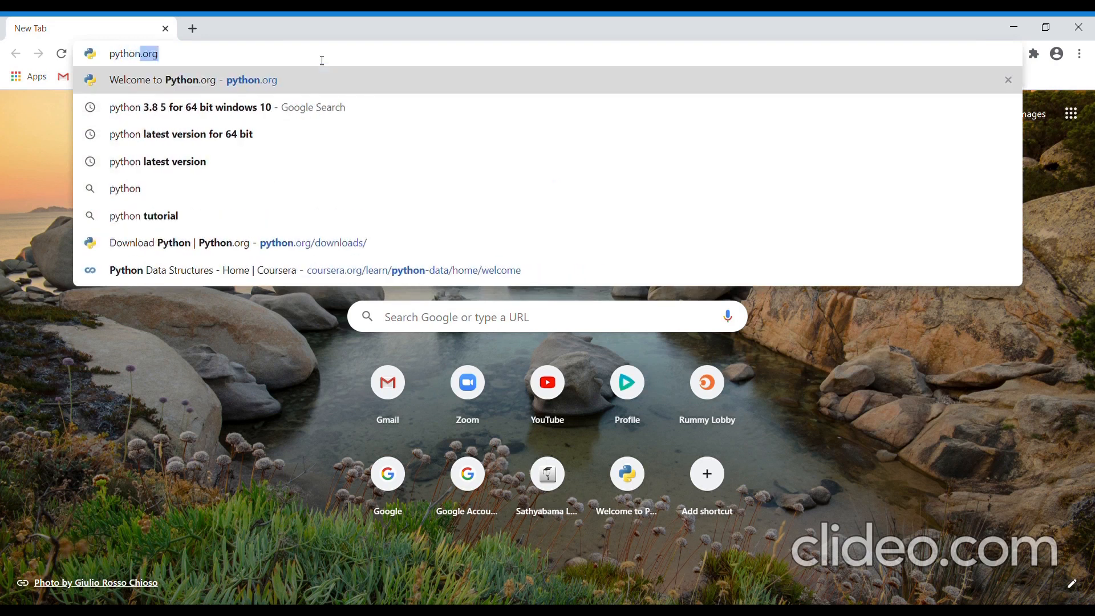
key(Return)
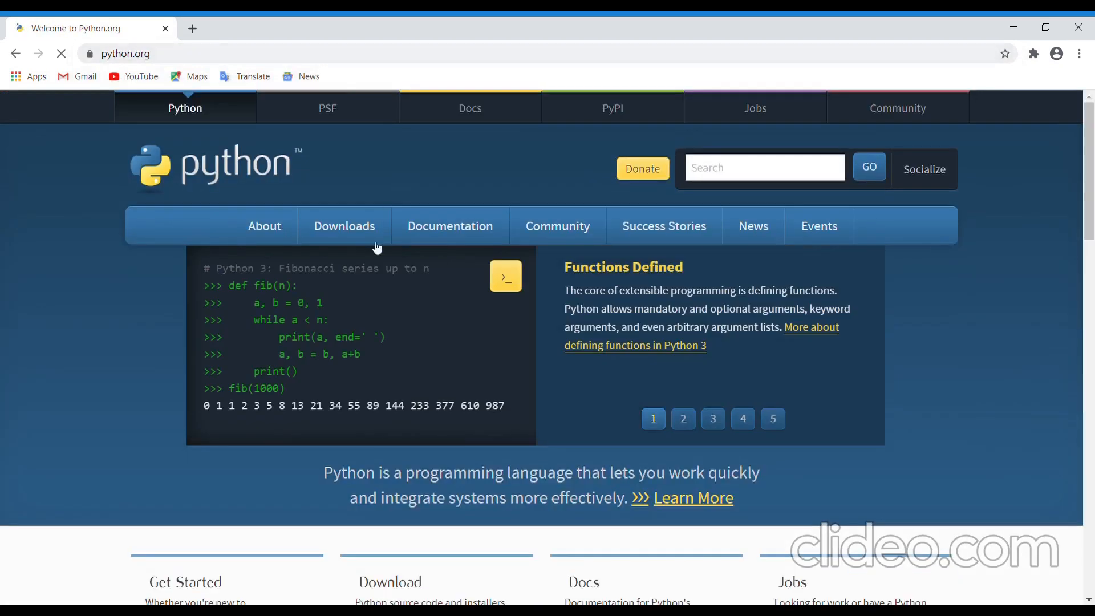
mouse_move(327, 255)
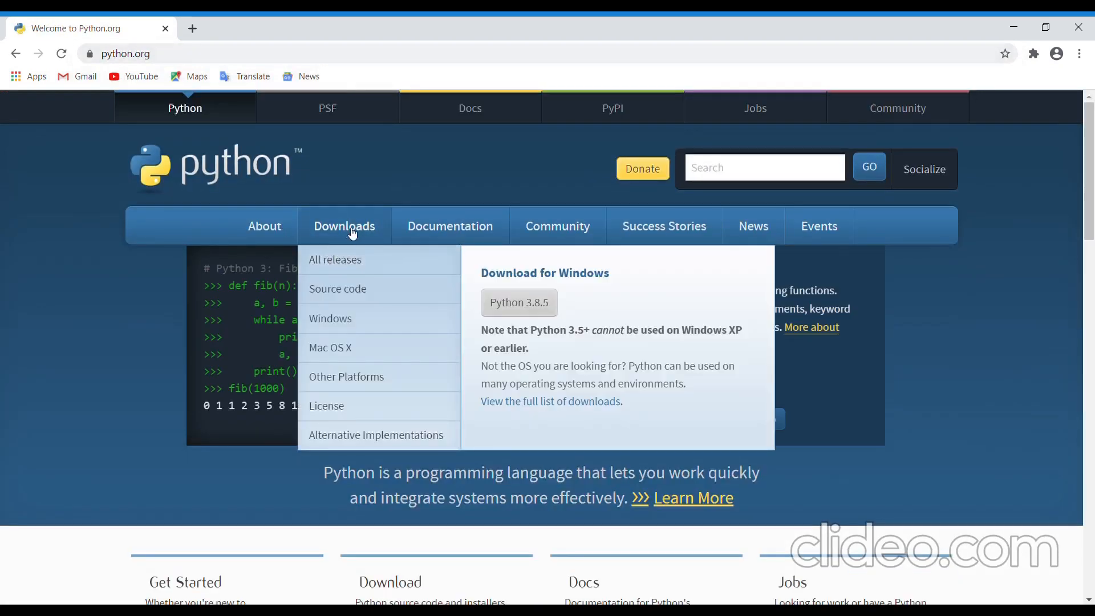
click(361, 267)
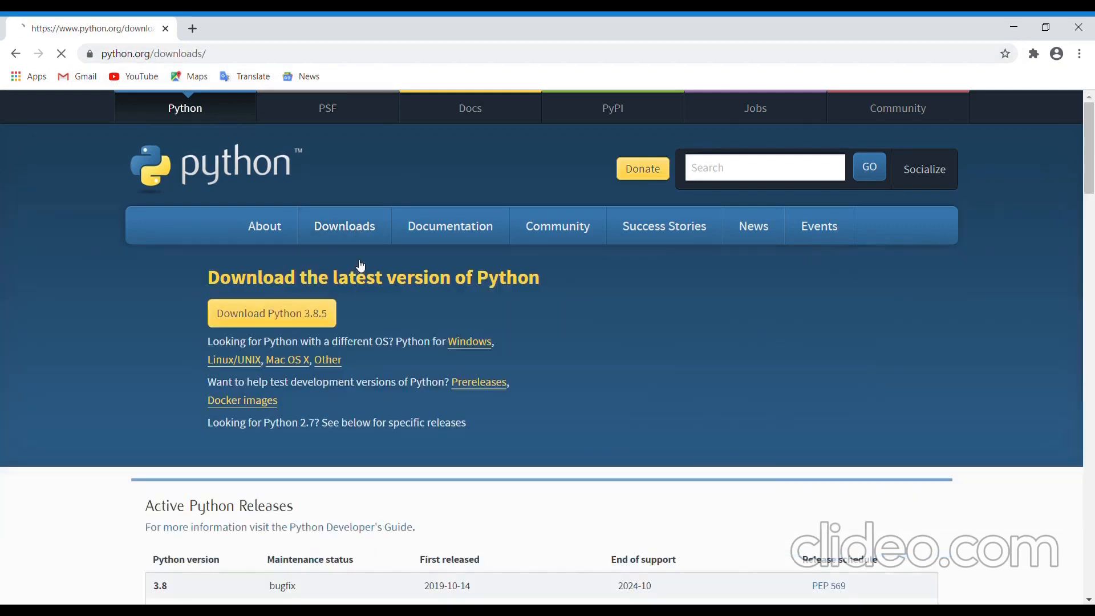
Step: Open the download page of the Python 3.8.5 release and bring up its Files table
click(1091, 543)
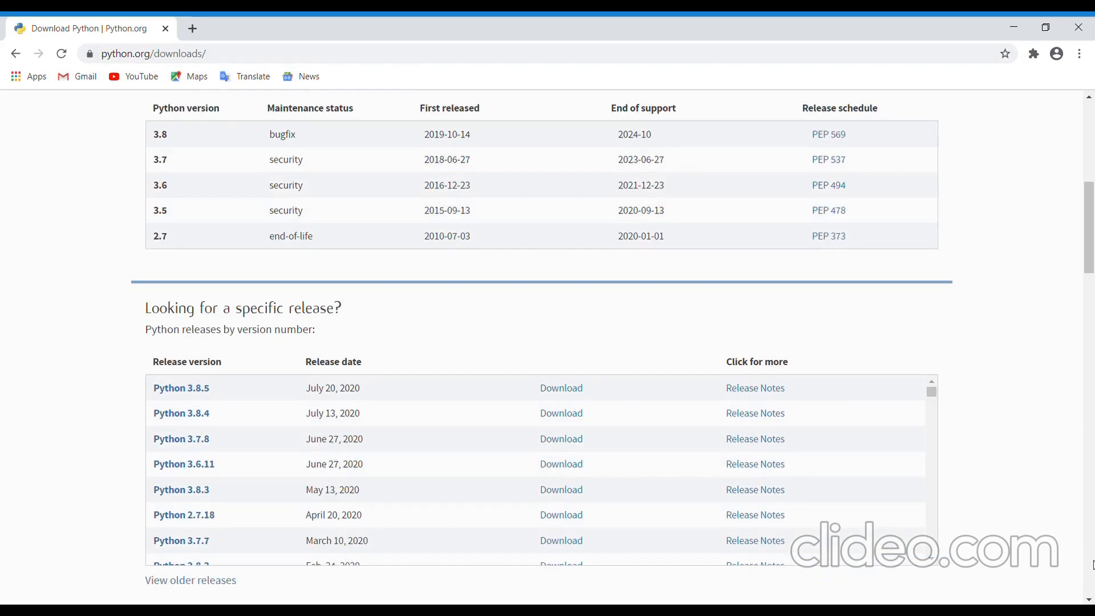
click(1092, 565)
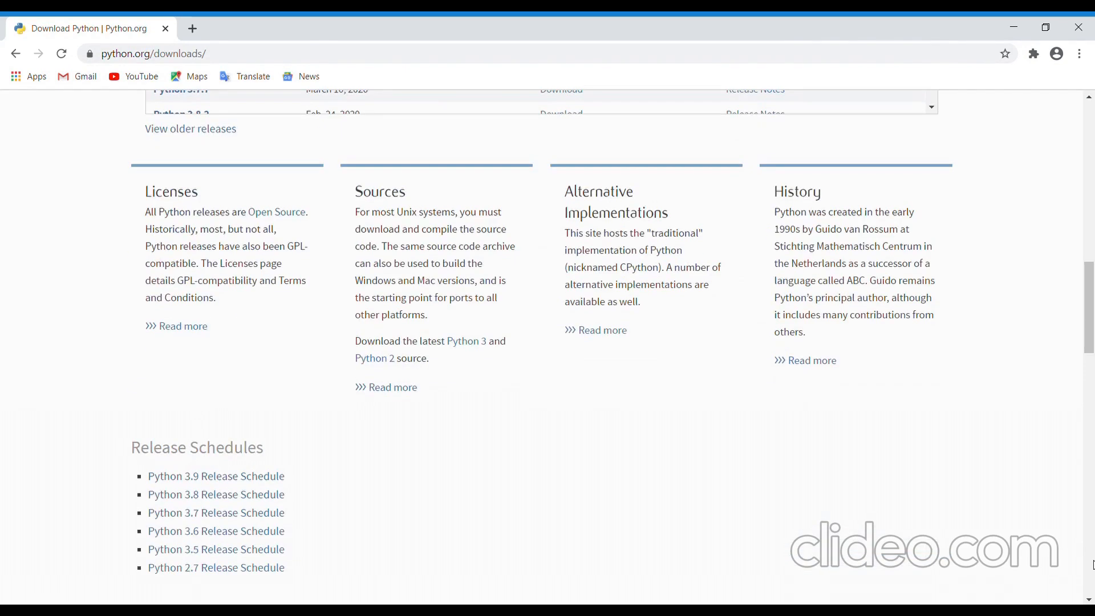
click(1093, 113)
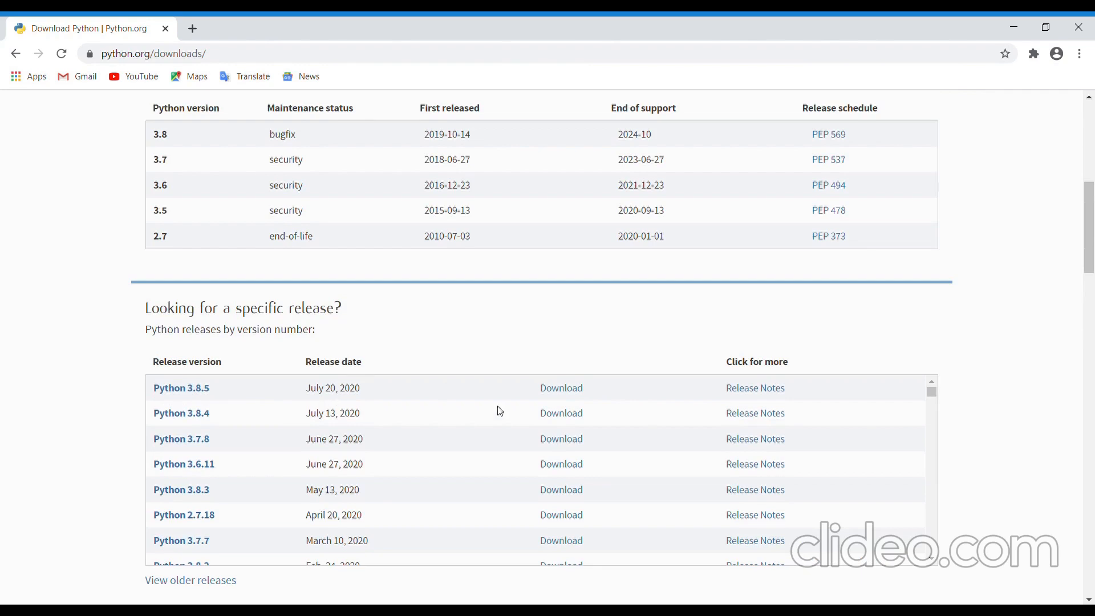
click(562, 388)
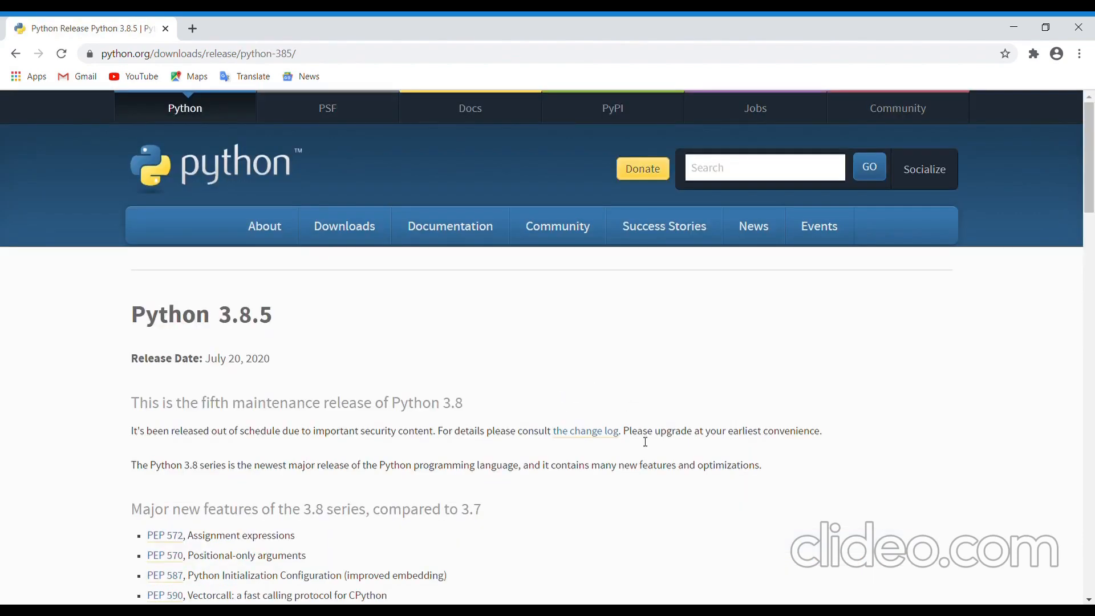
click(1090, 600)
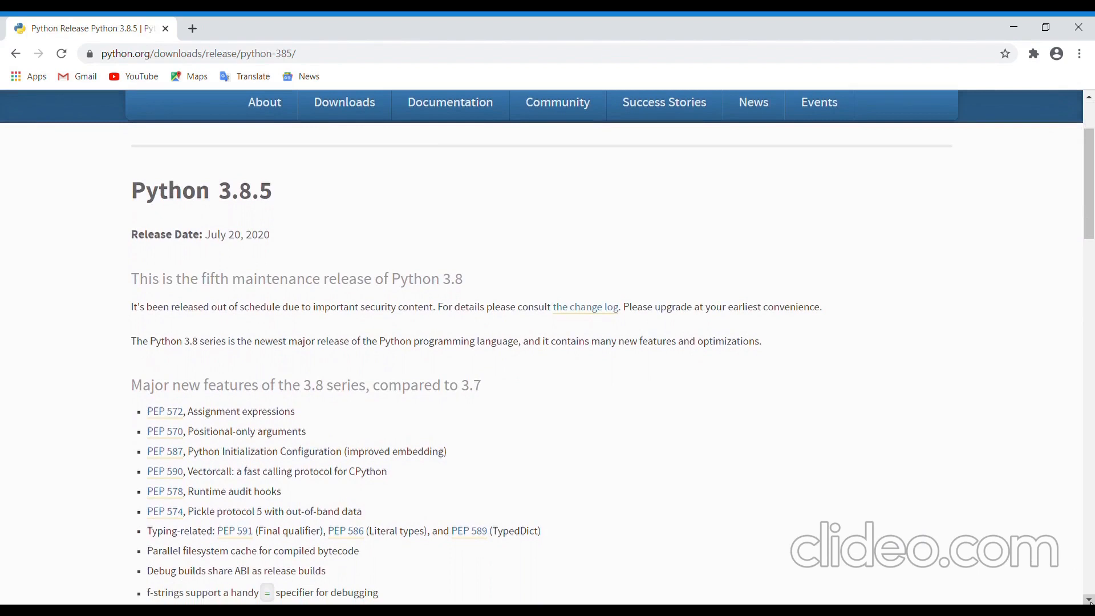
scroll(1090, 602, down, 3)
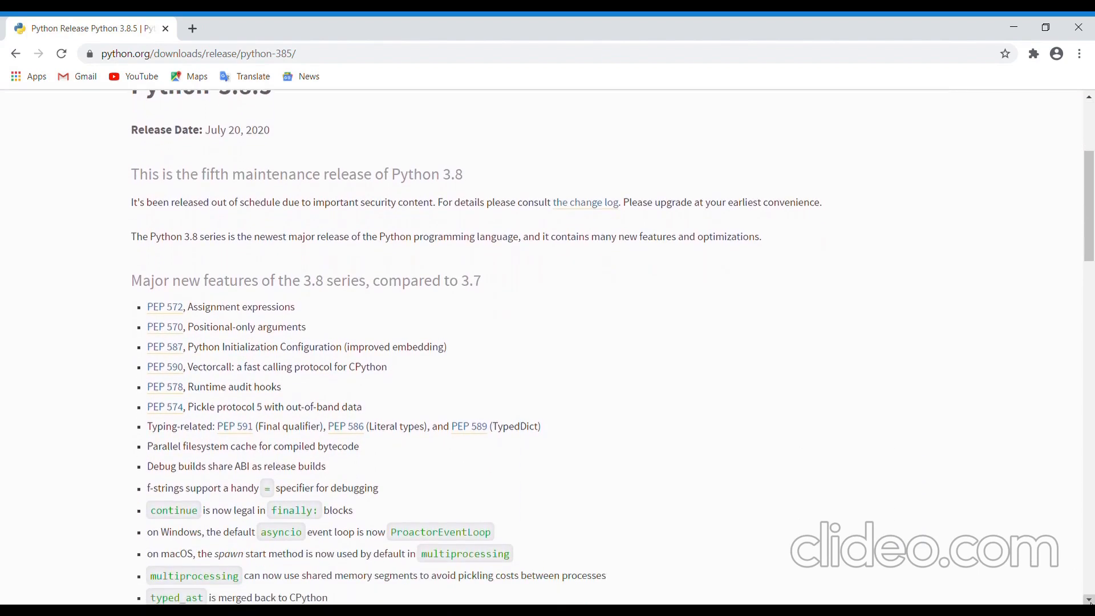
scroll(1089, 602, down, 5)
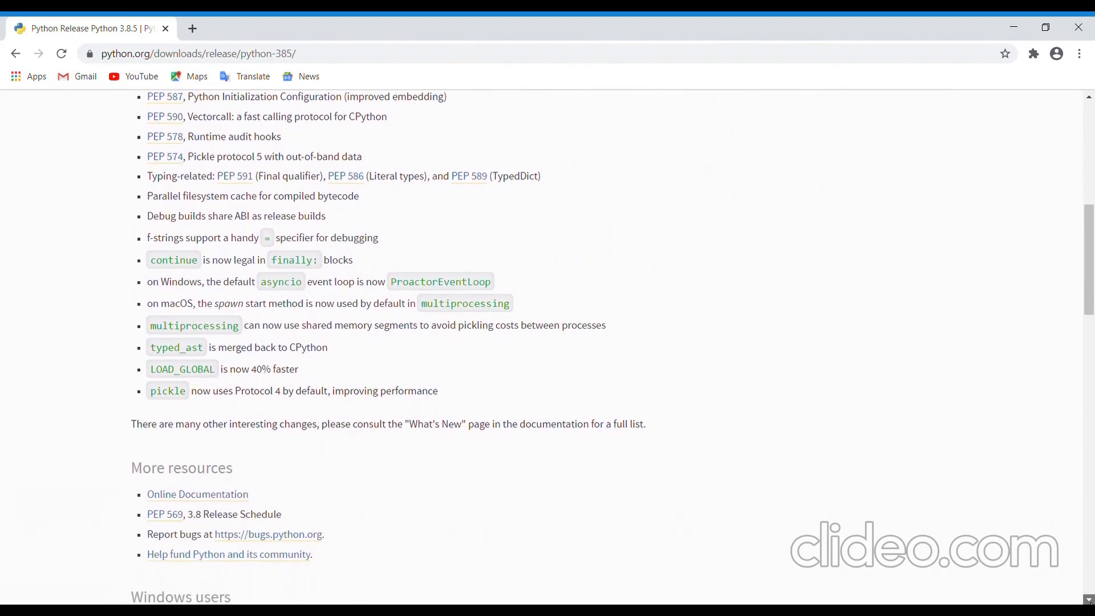
scroll(1090, 600, down, 5)
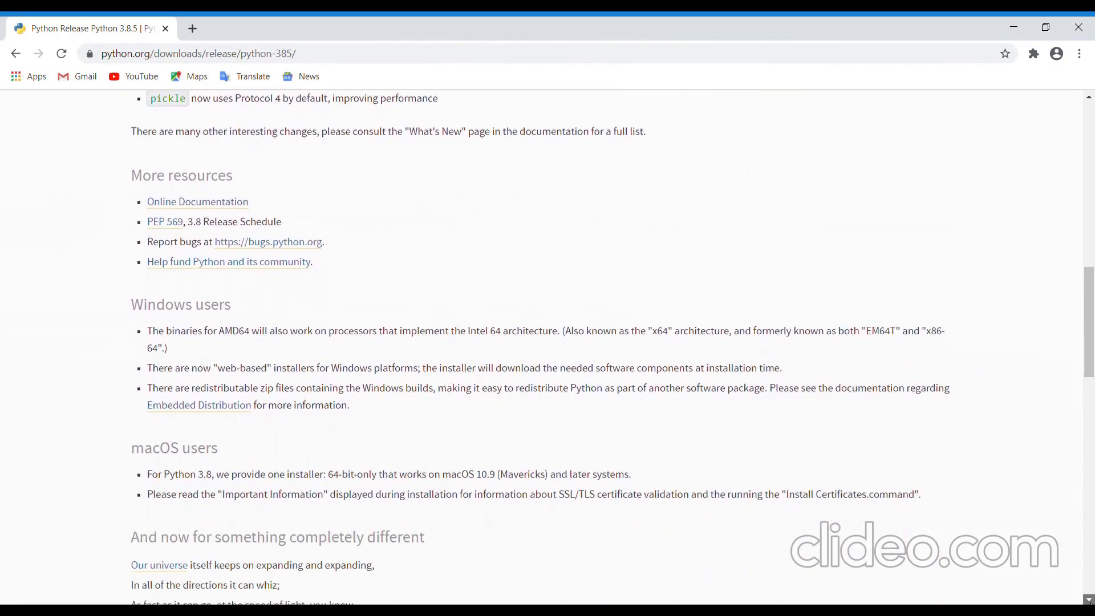
scroll(1090, 600, down, 5)
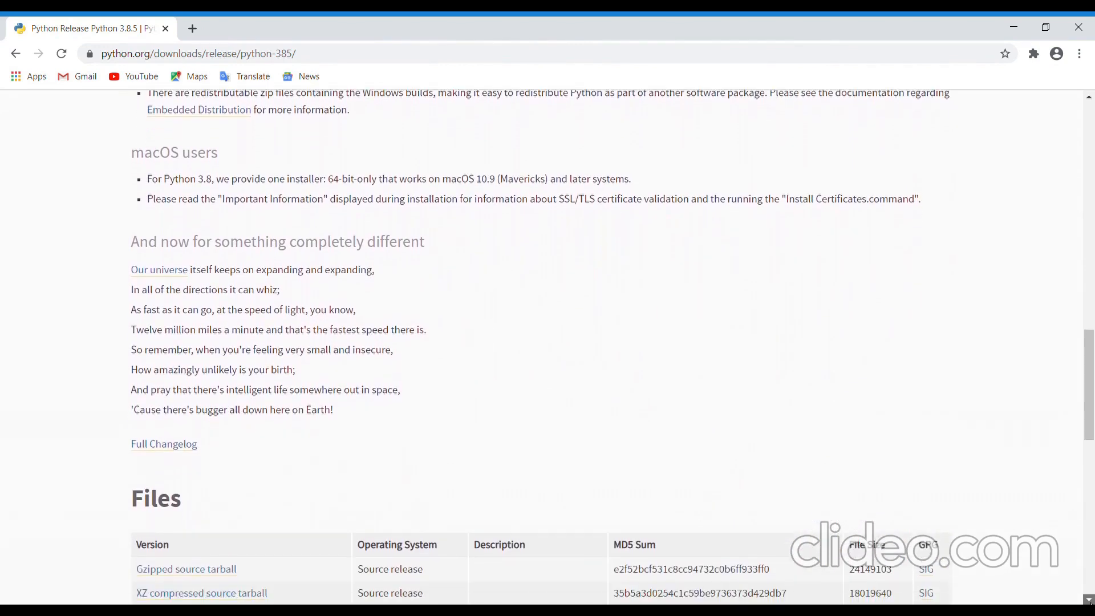
scroll(1090, 600, down, 5)
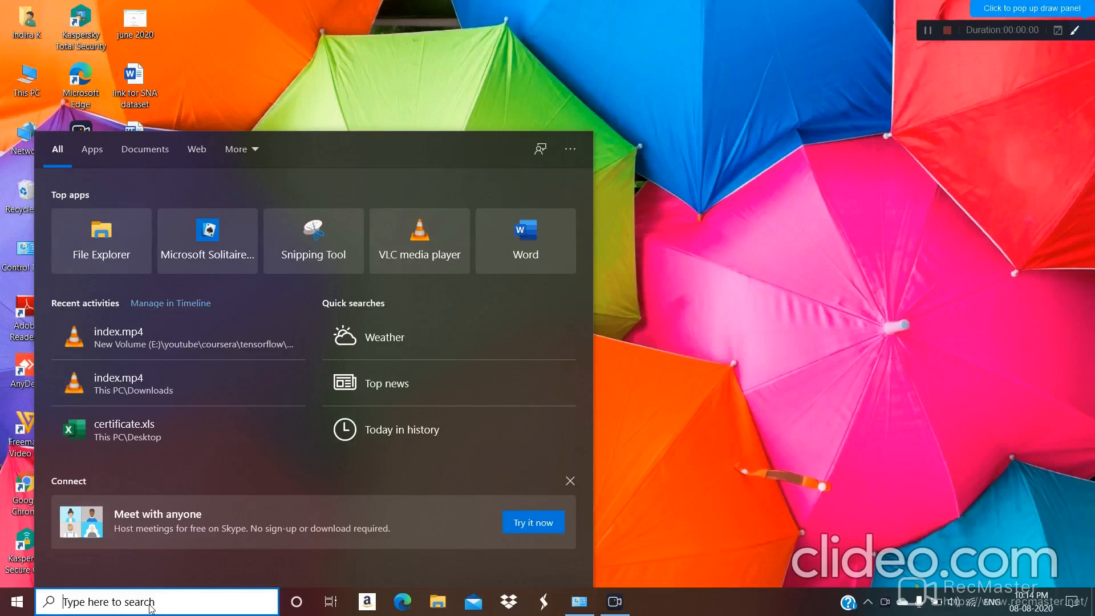
Step: Switch to Control Panel and view the System information under System and Security to check the computer's system type
text(cont)
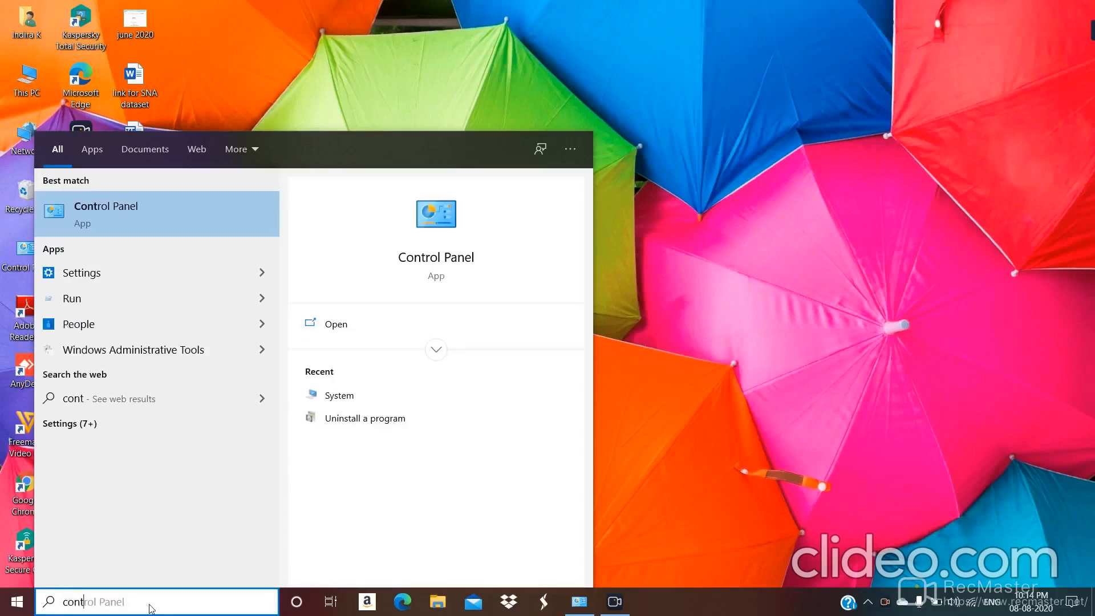
text(rol)
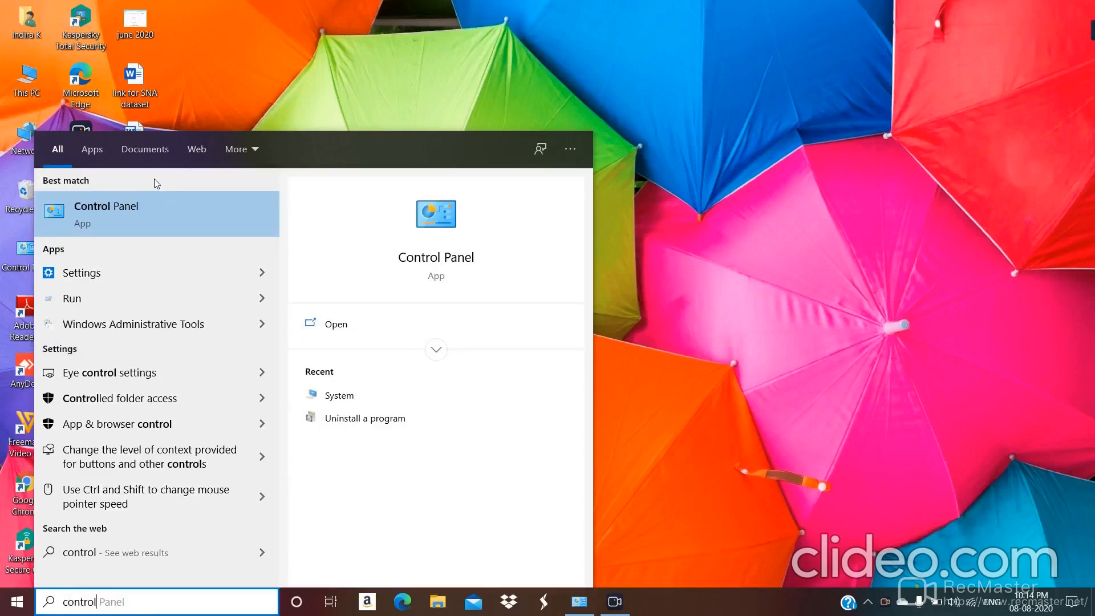
click(153, 214)
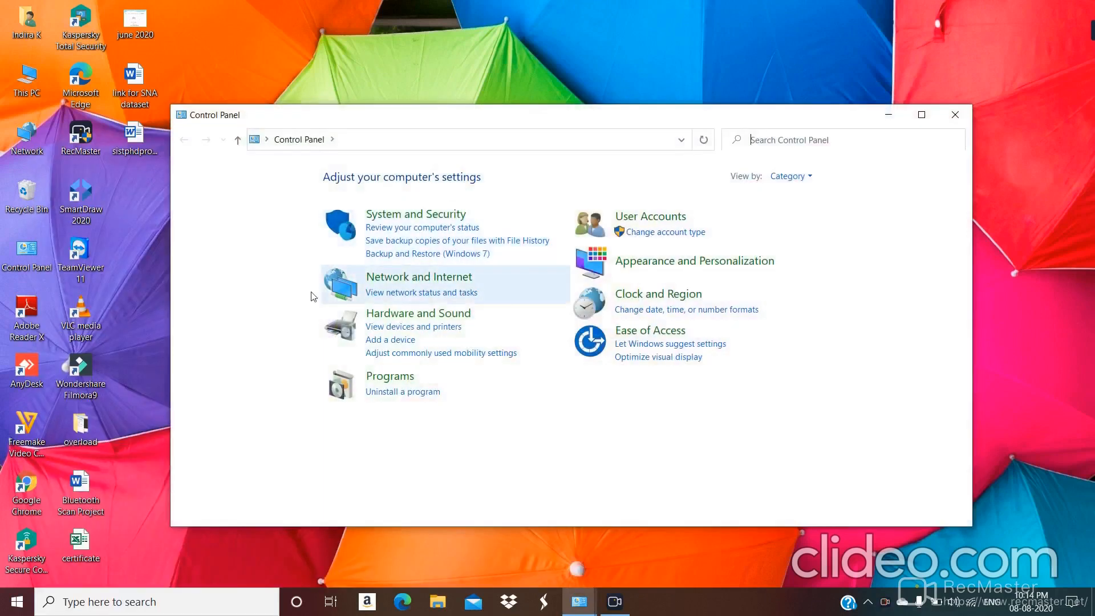
click(444, 216)
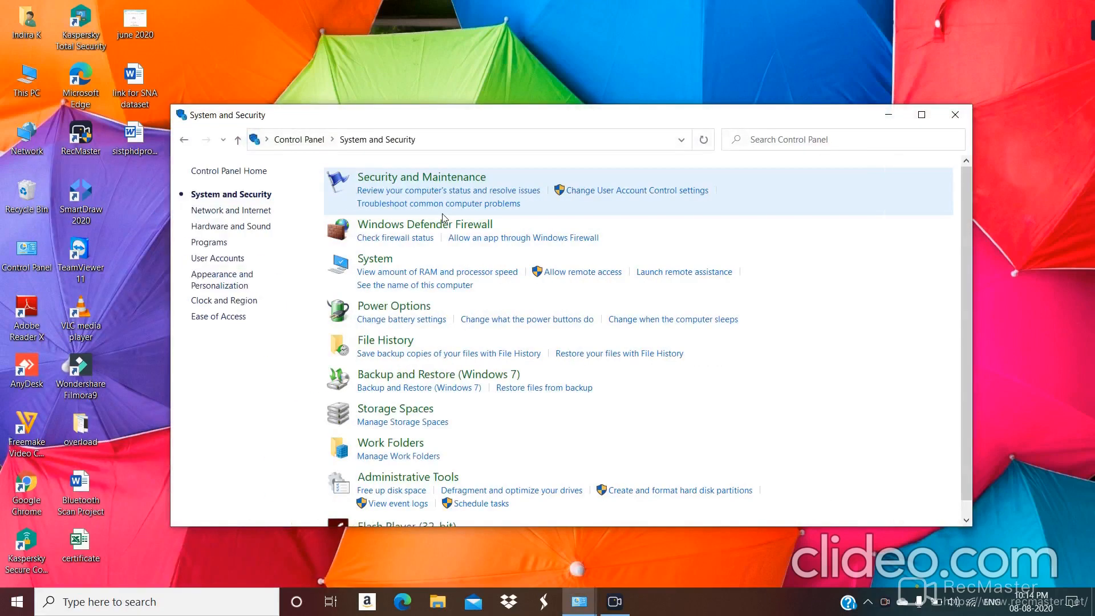
click(386, 261)
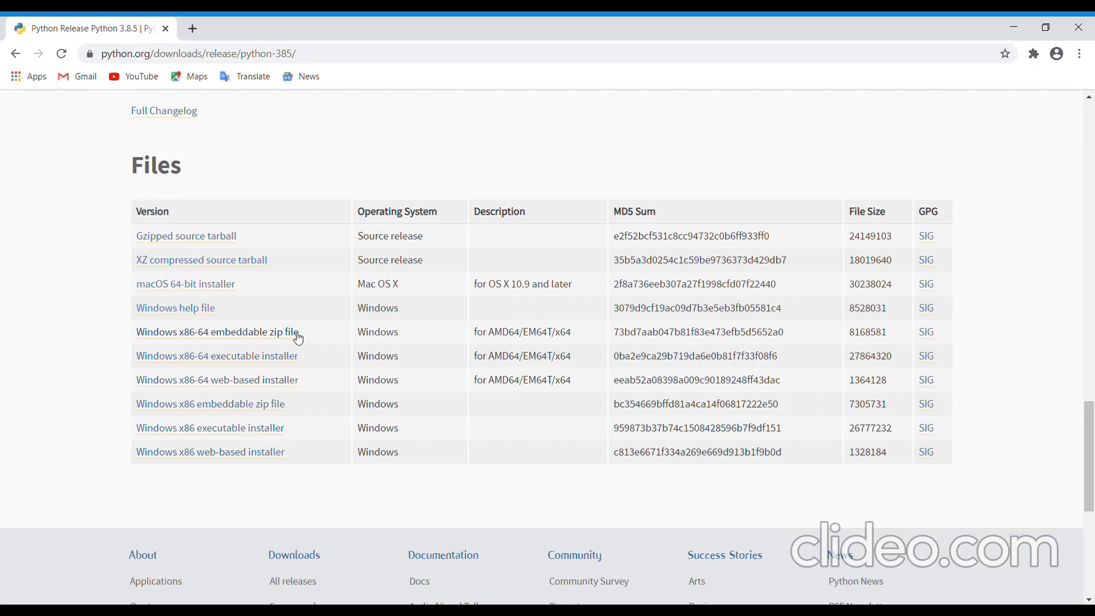
Step: Download the Windows x86-64 web-based installer for Python 3.8.5 in the browser and launch it
click(279, 384)
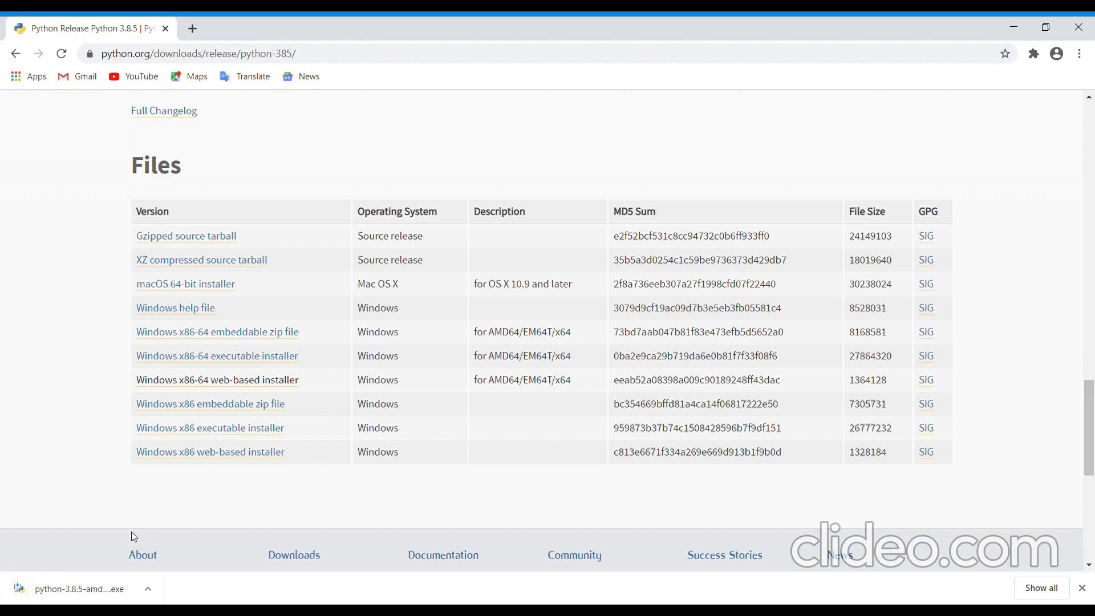
click(83, 593)
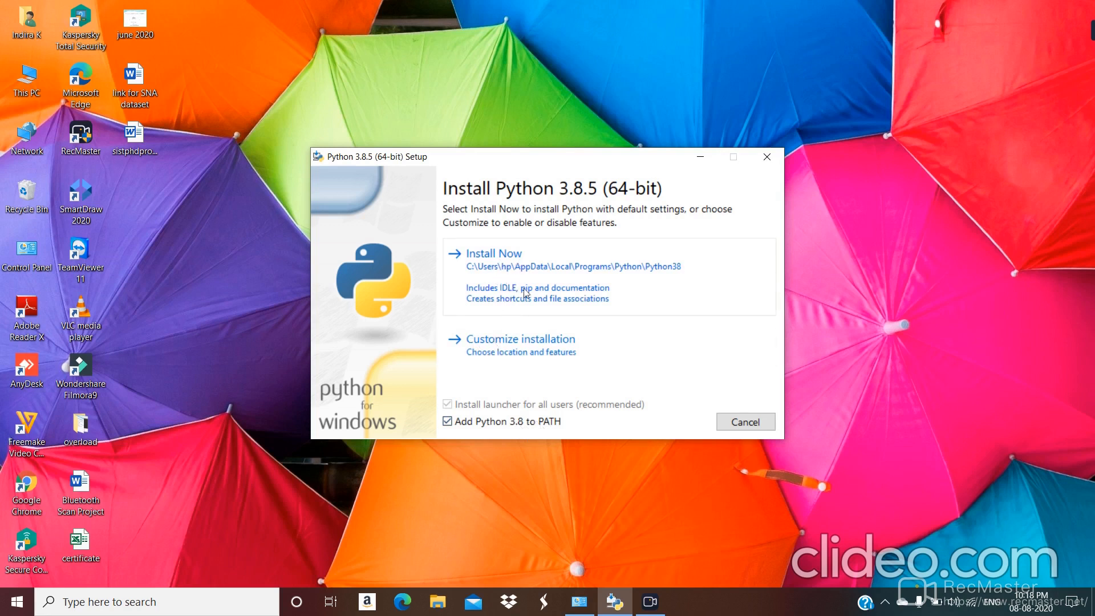
Step: Run a customized Python 3.8.5 installation, keeping the selected optional features, advanced options and default location, and close the finished setup
click(507, 347)
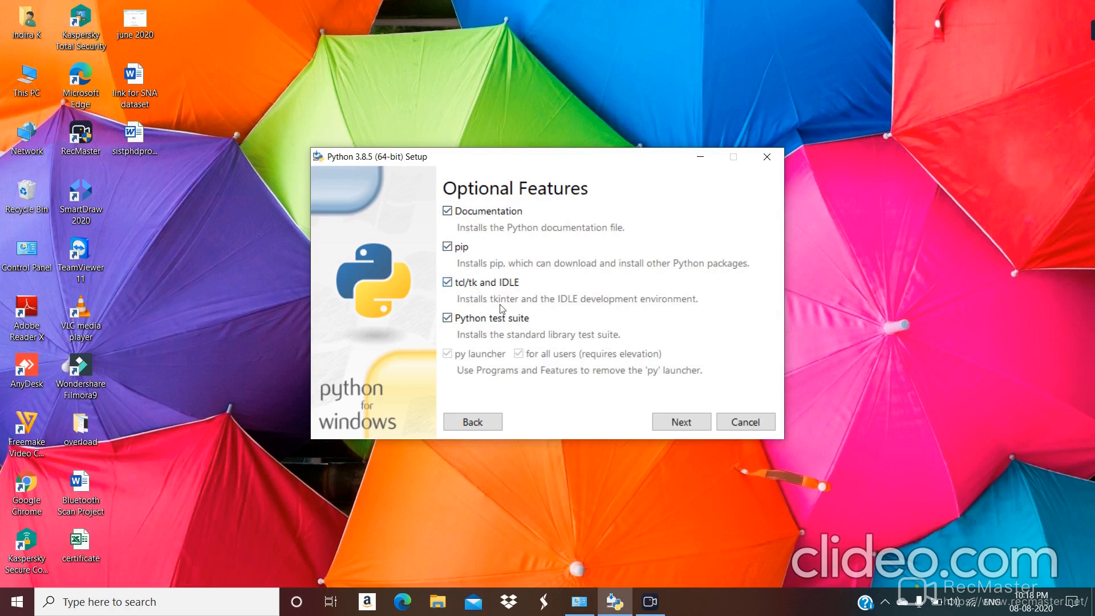
click(681, 422)
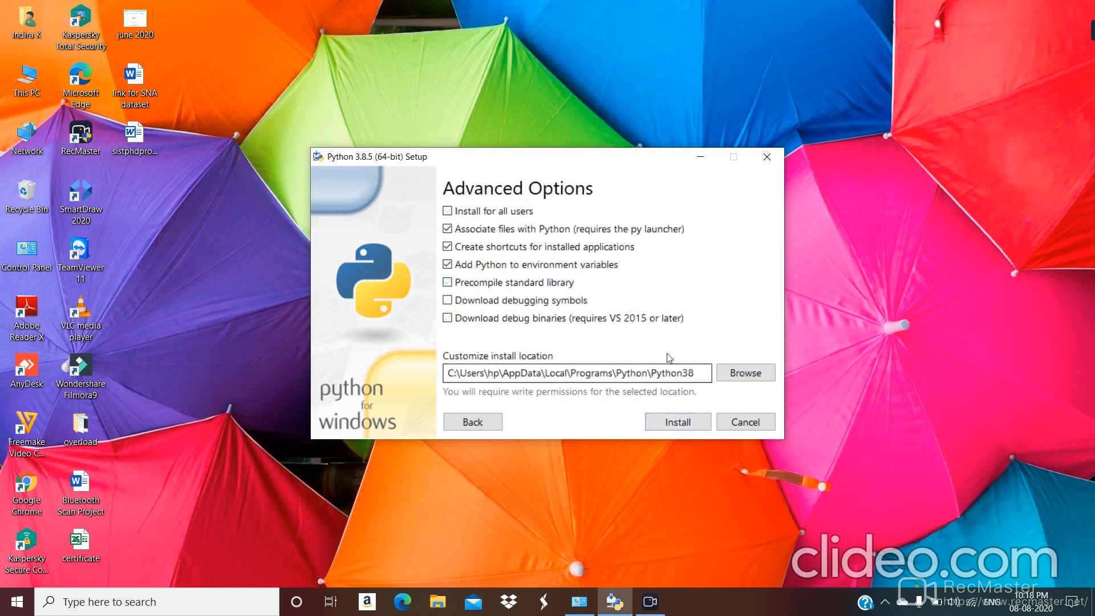
click(670, 421)
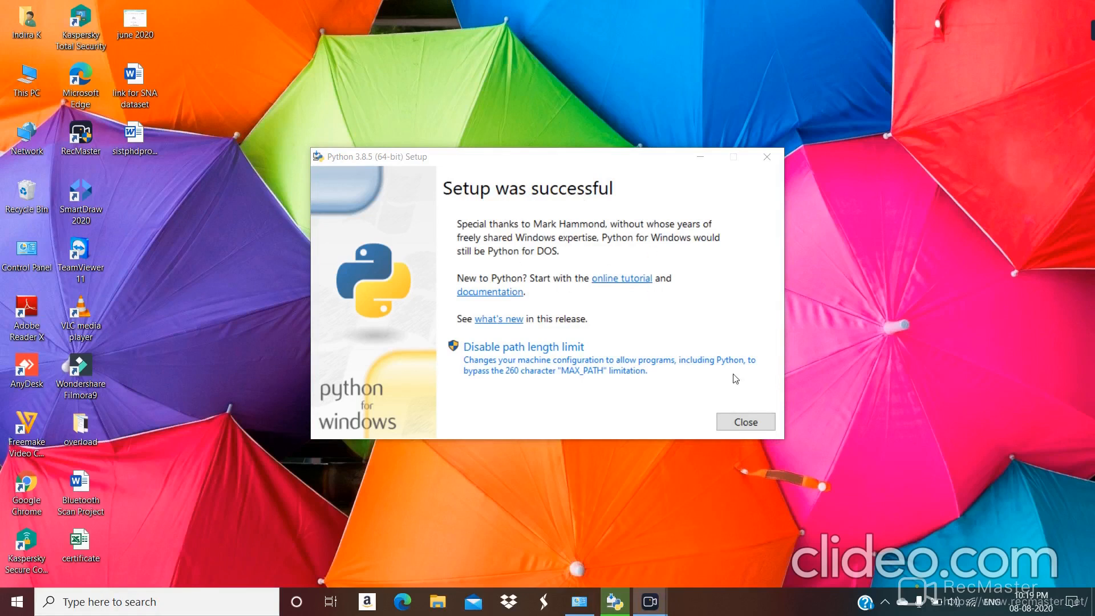
click(733, 428)
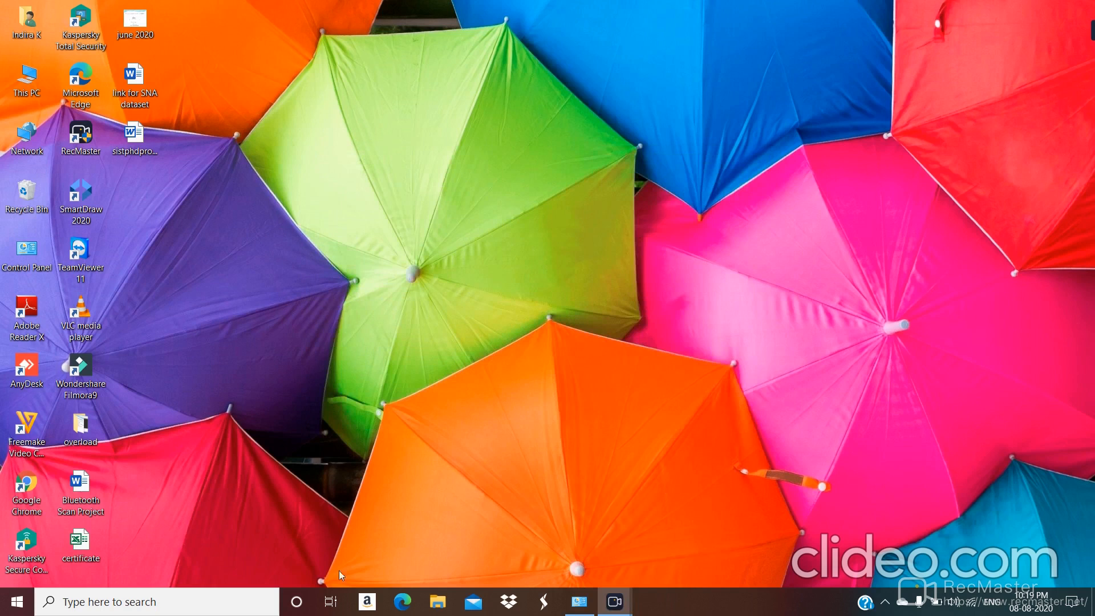
Step: Open Command Prompt and start the Python interpreter with the command python
click(143, 601)
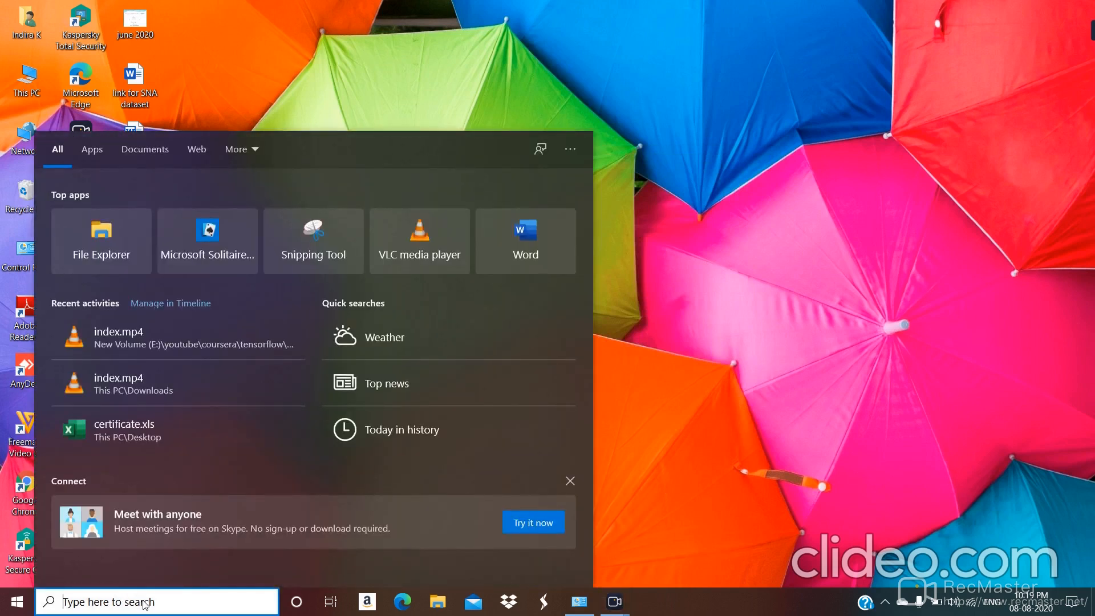
text(cmd)
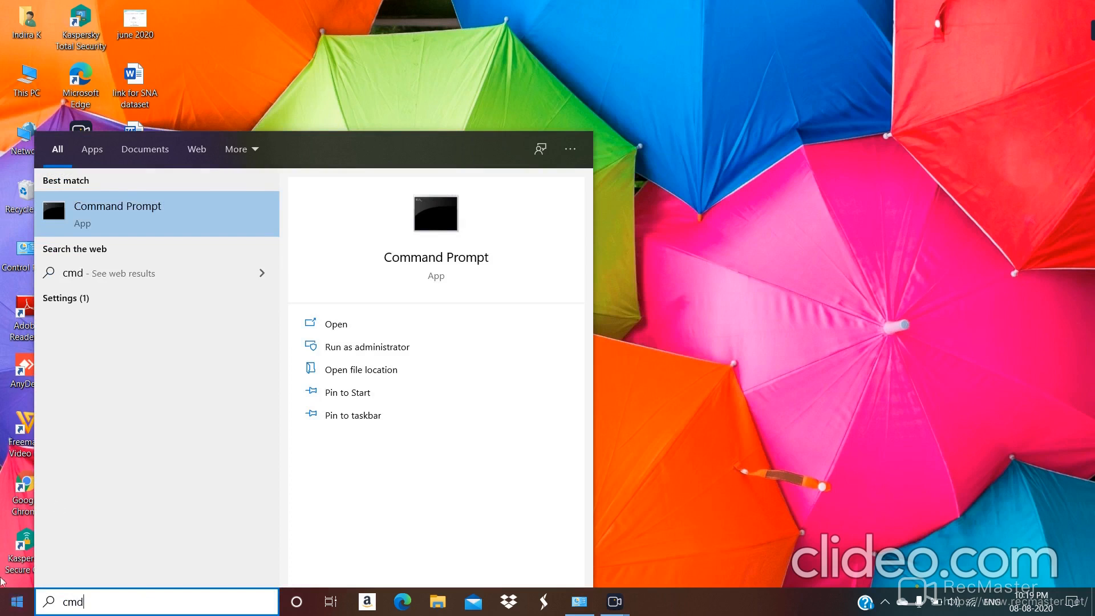
click(219, 231)
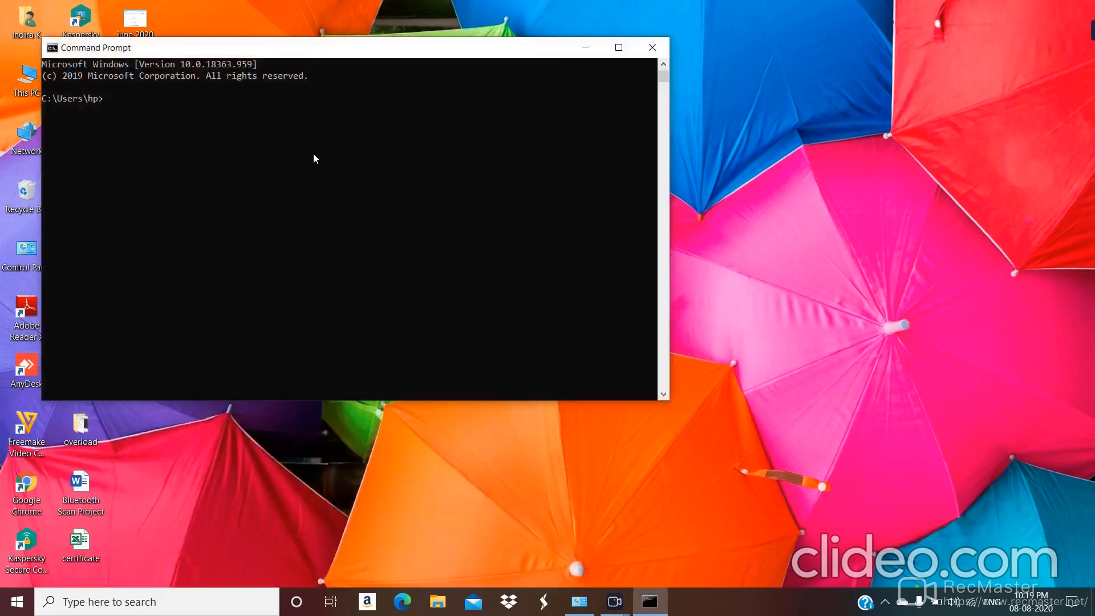
text(python)
key(Return)
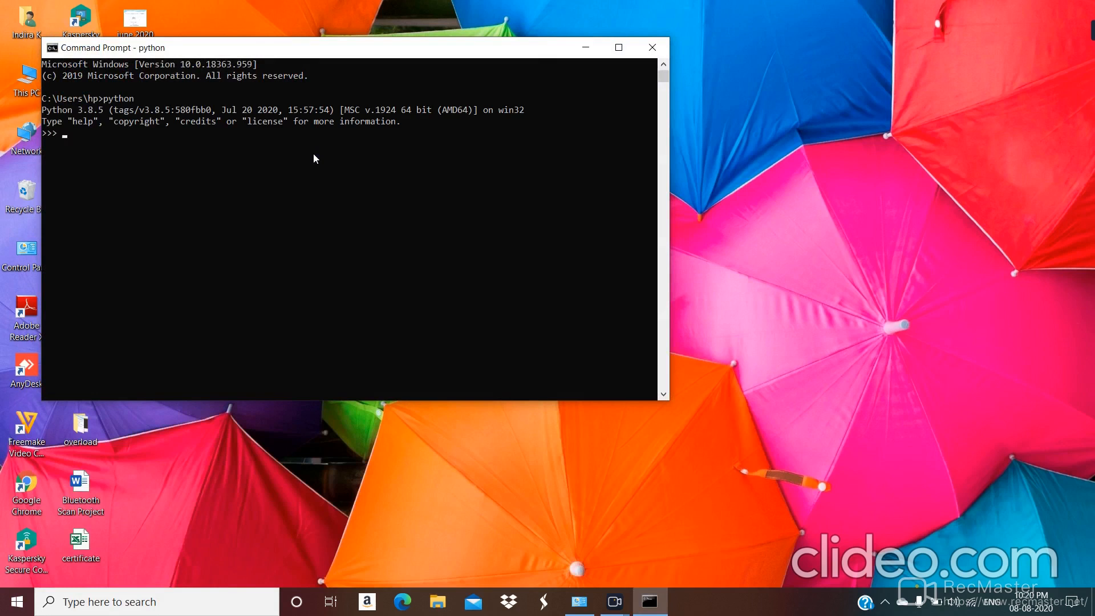
Step: Run print("welcome") in the Python interpreter and leave it with exit()
text(print("welcome"))
key(Return)
text(exit)
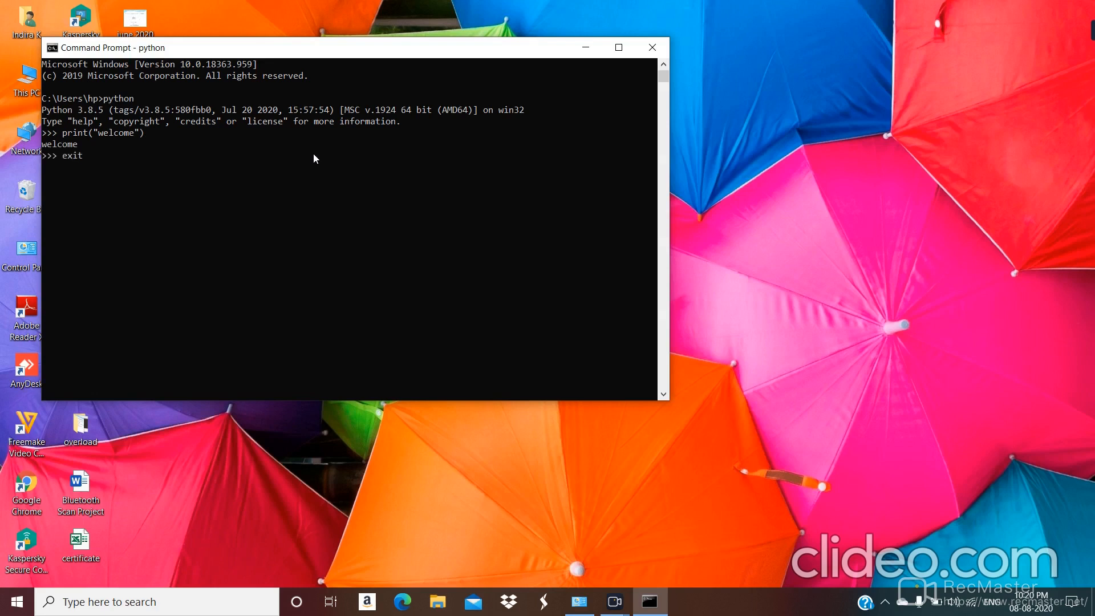
text(())
key(Return)
Step: Find IDLE (Python 3.8 64-bit) through the Windows search and open it
click(139, 604)
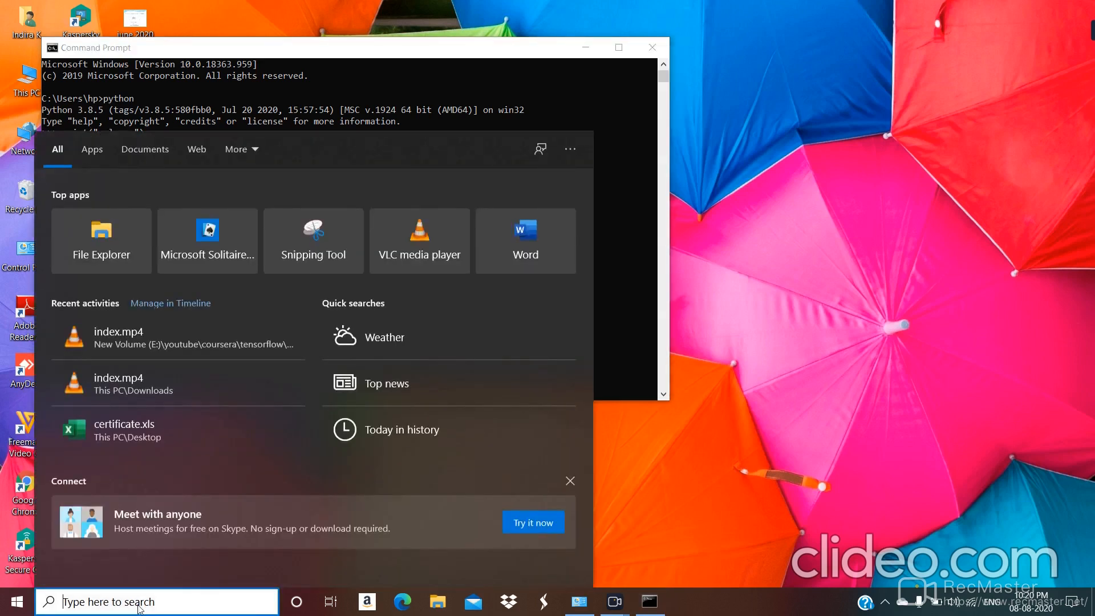
text(IDLE)
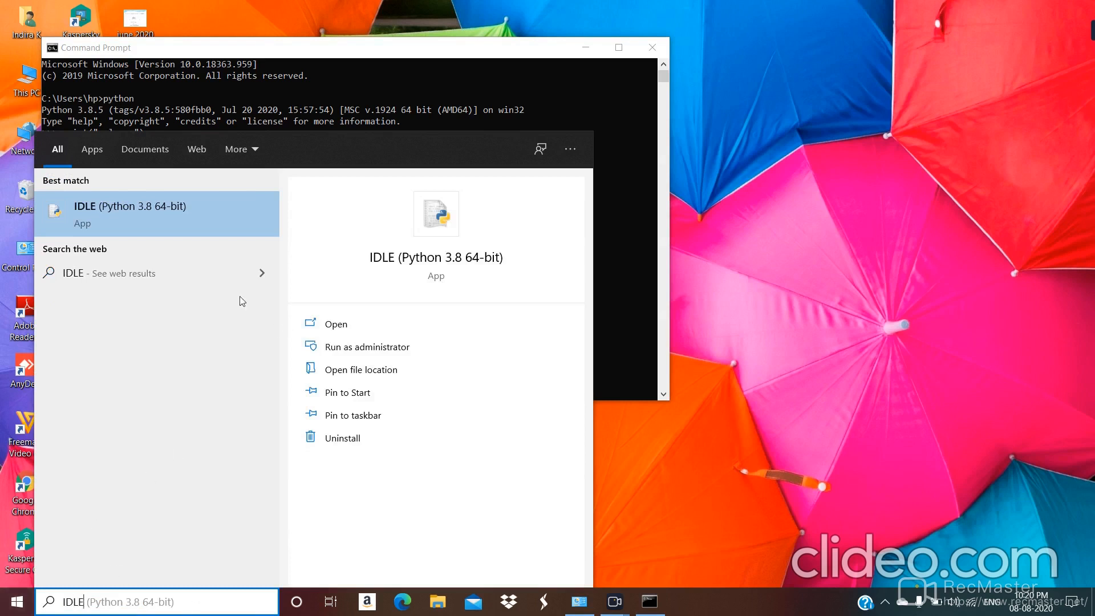
click(227, 218)
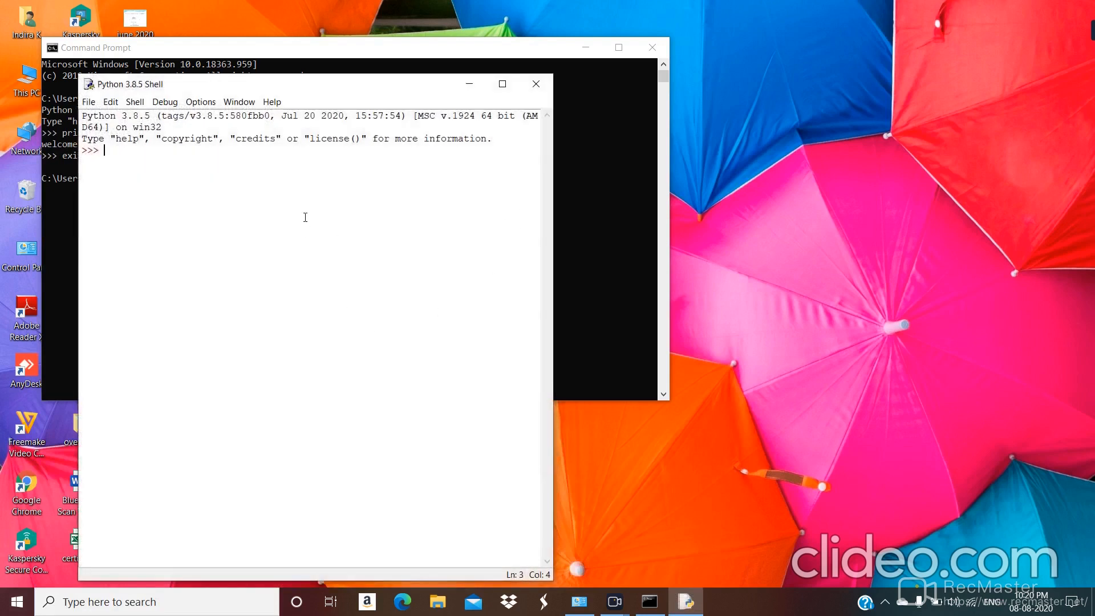
Step: Run print("welcome") in the IDLE Python shell
text(print()
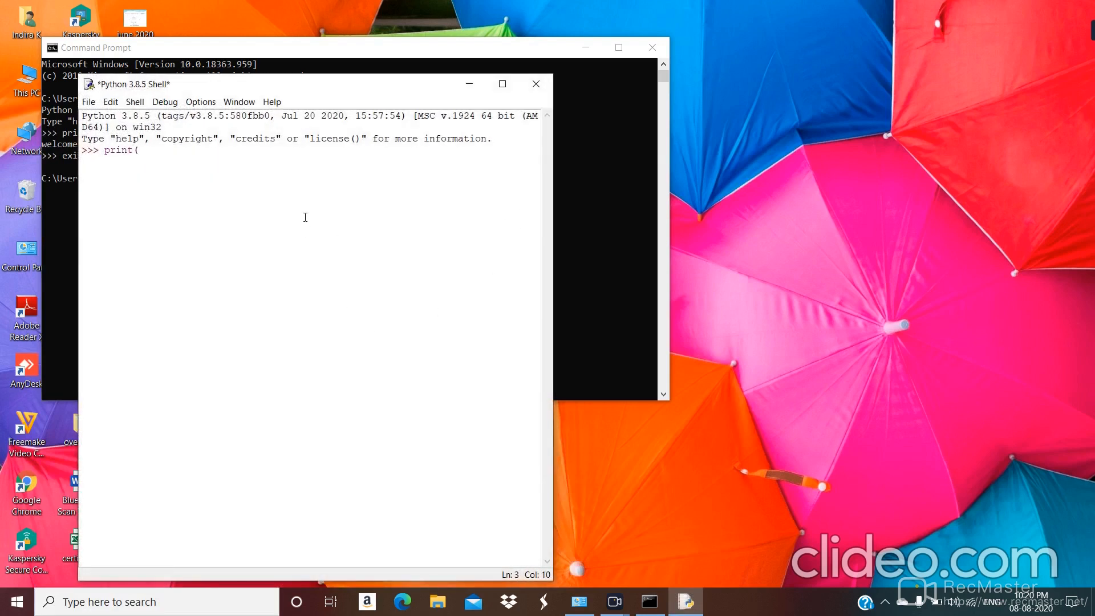
text("welcome"))
key(Return)
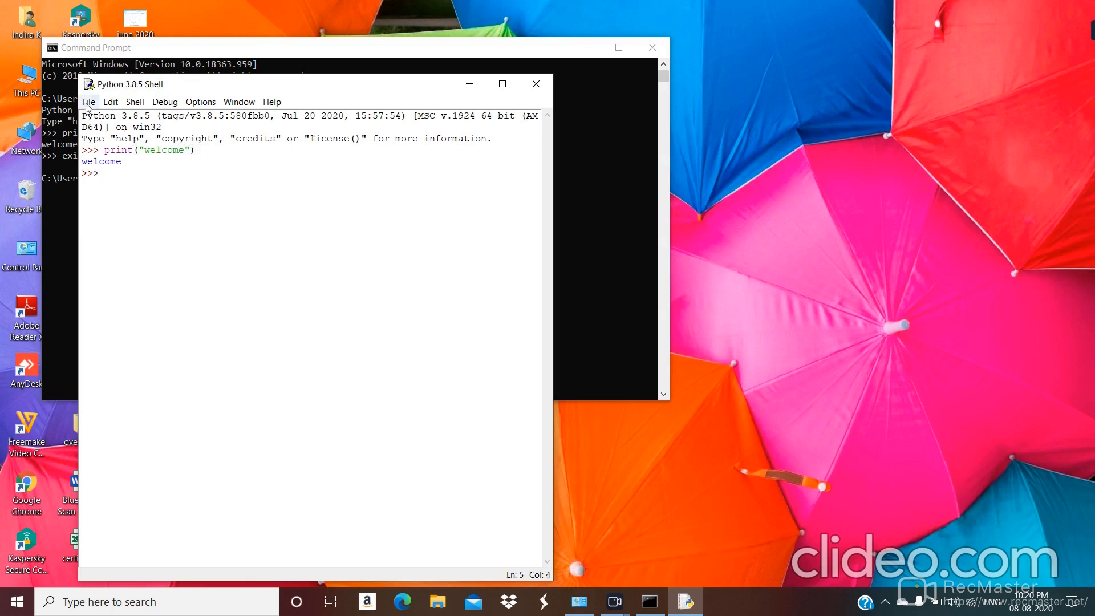
Step: Create a new script file in IDLE containing the line print("welcome")
click(87, 106)
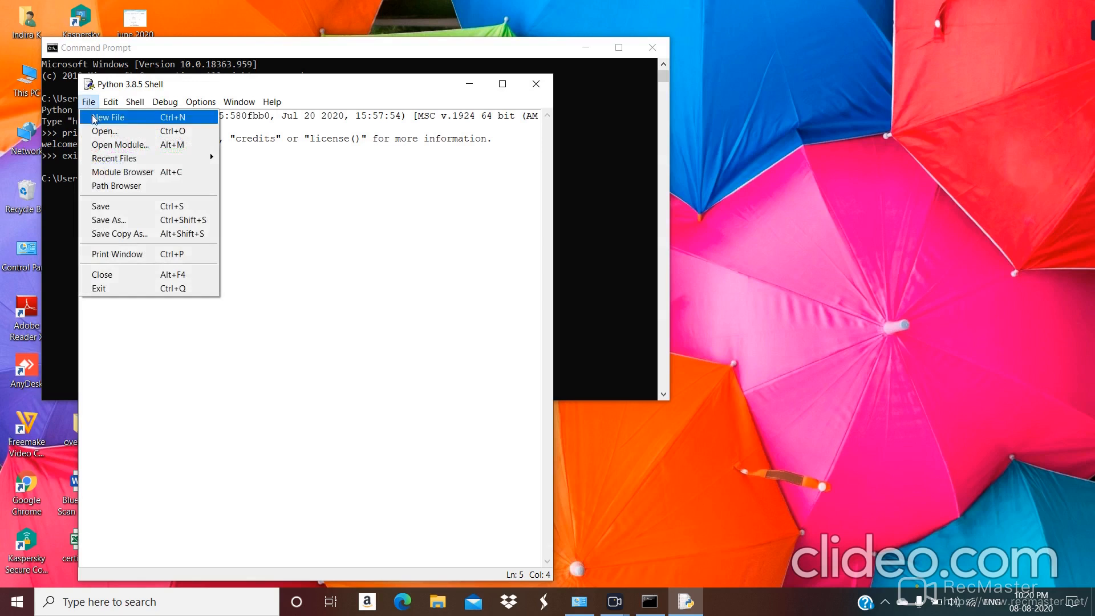
click(96, 118)
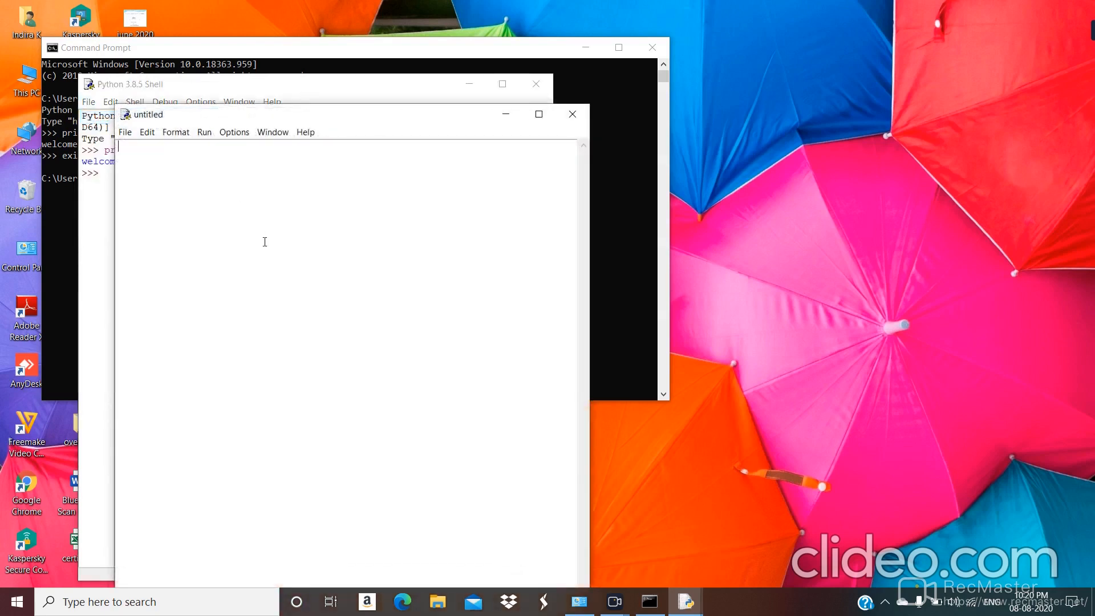
text(print("welcome"))
Step: Save the untitled script as ss.py in the default Python38 folder and run it as a module
click(125, 132)
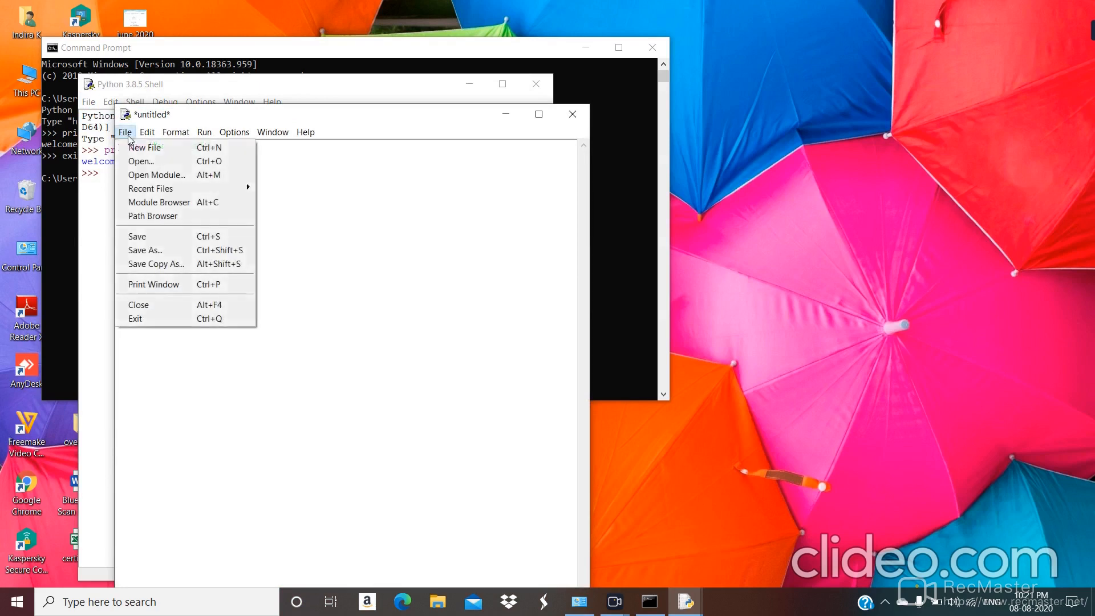
click(146, 251)
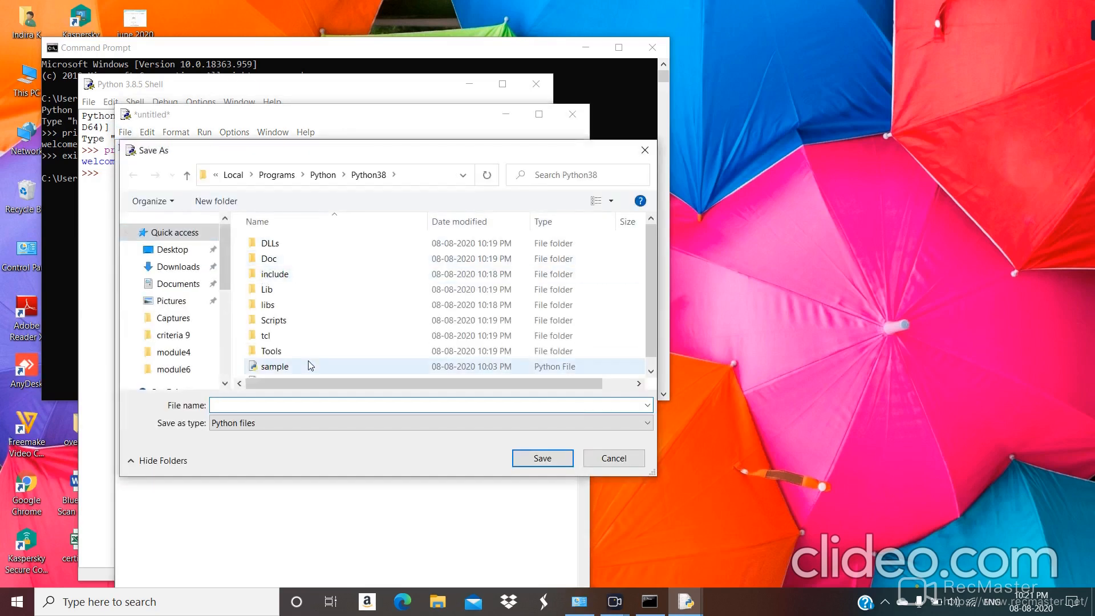
text(ss)
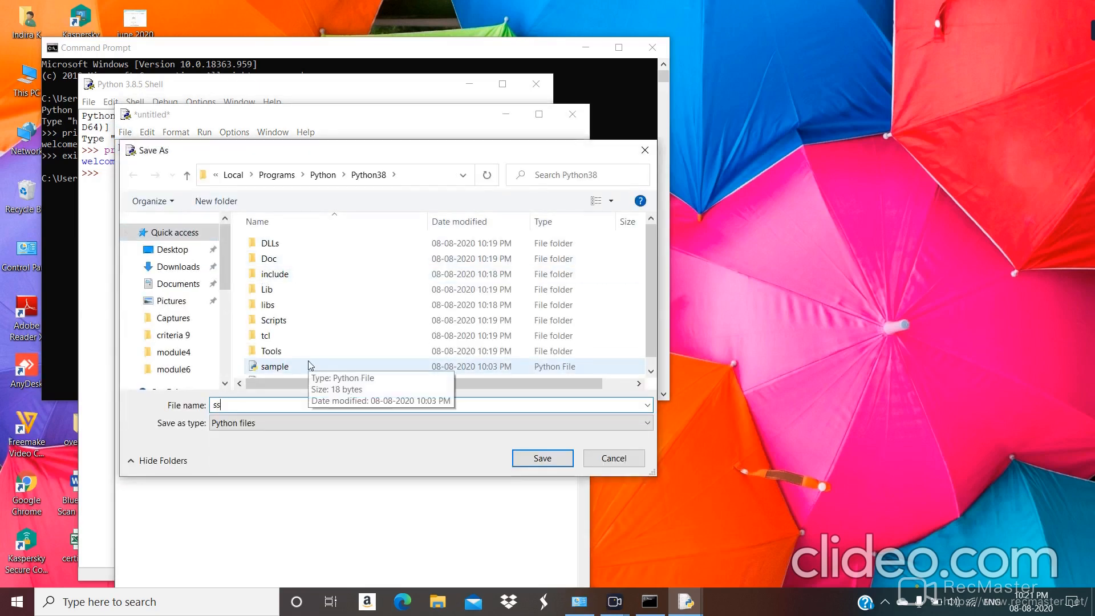
text(.py)
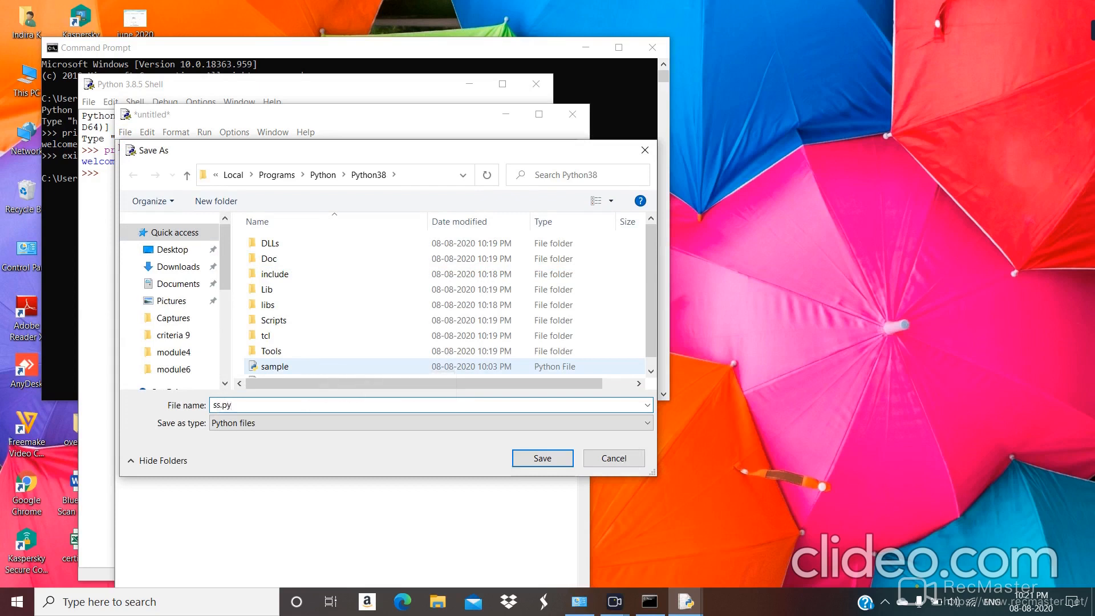
click(524, 459)
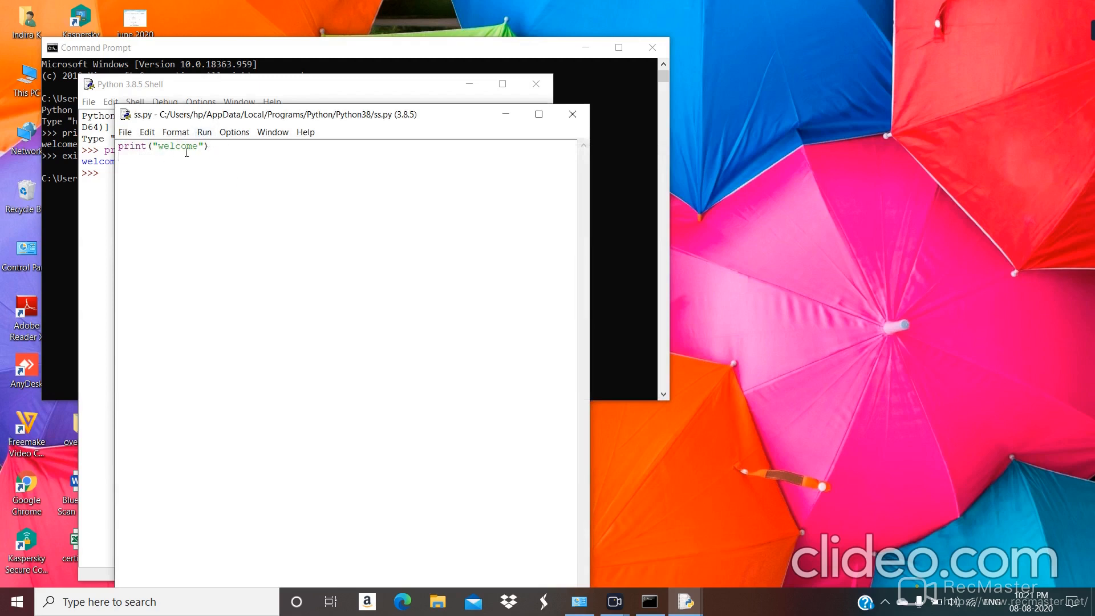
click(208, 135)
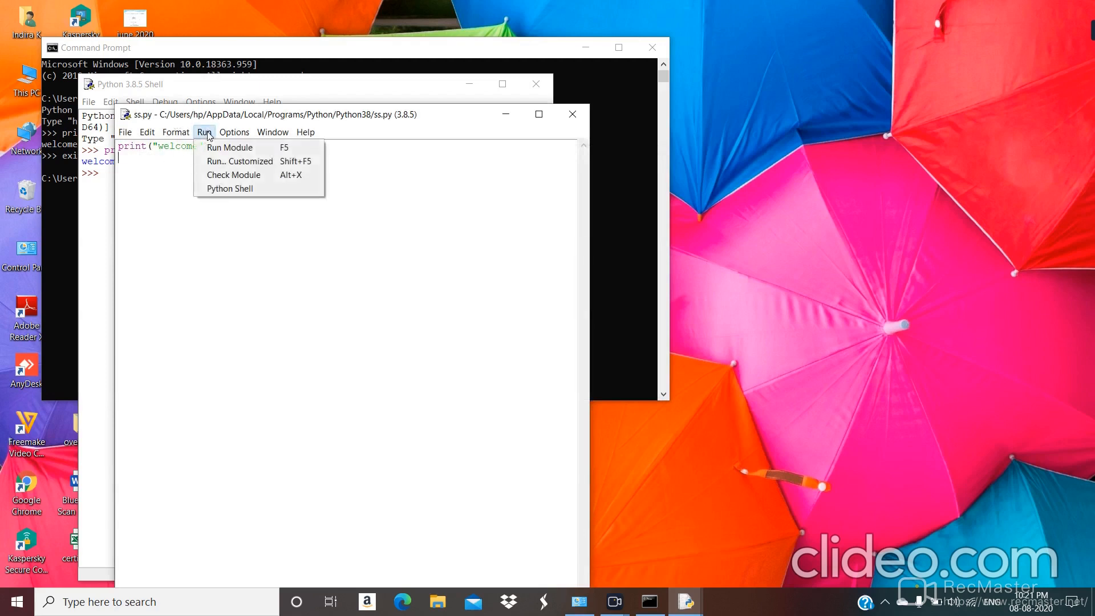
click(212, 147)
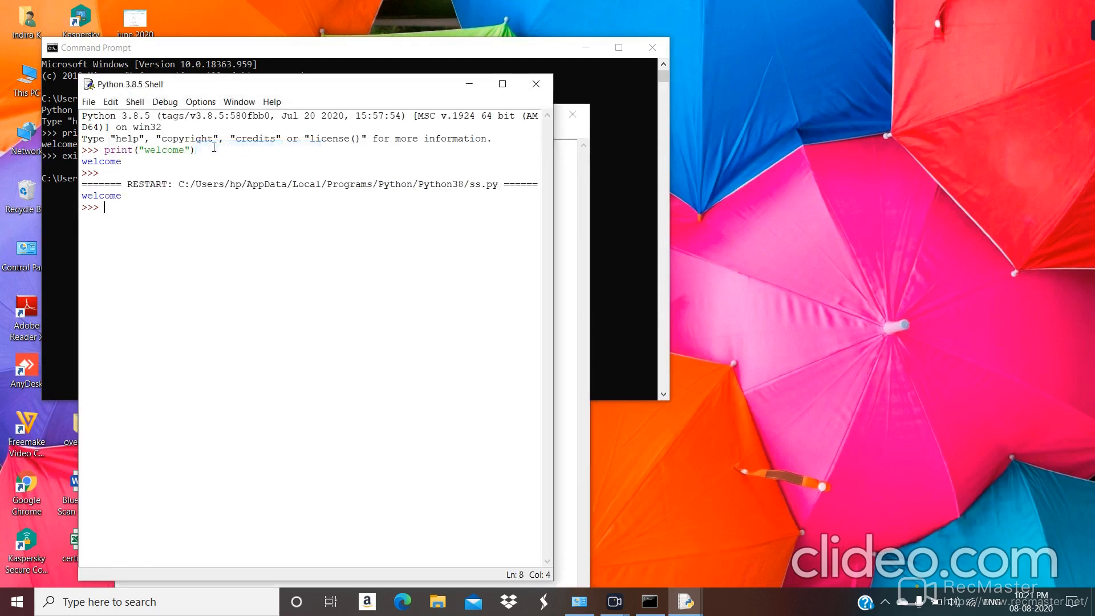